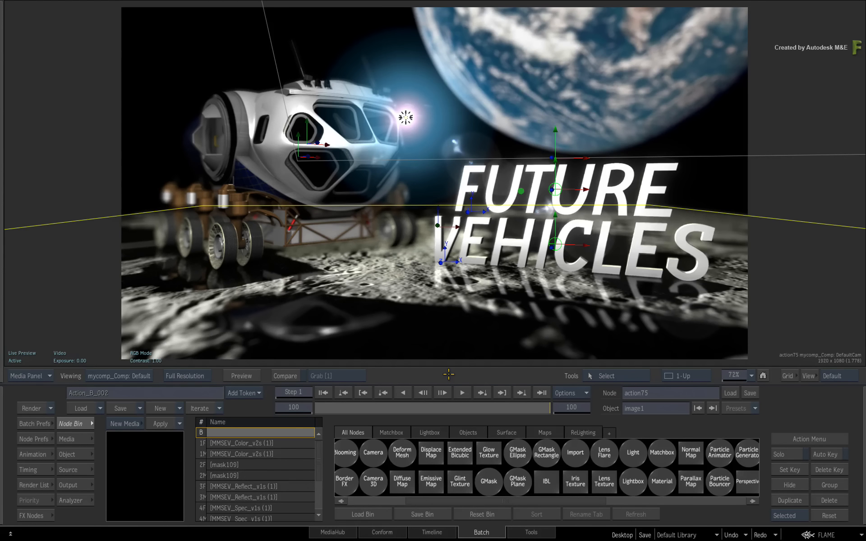
Scrub through the animation and try repositioning axis10 above the title text in the live preview.
drag(542, 413, 593, 396)
drag(554, 140, 464, 208)
key(o)
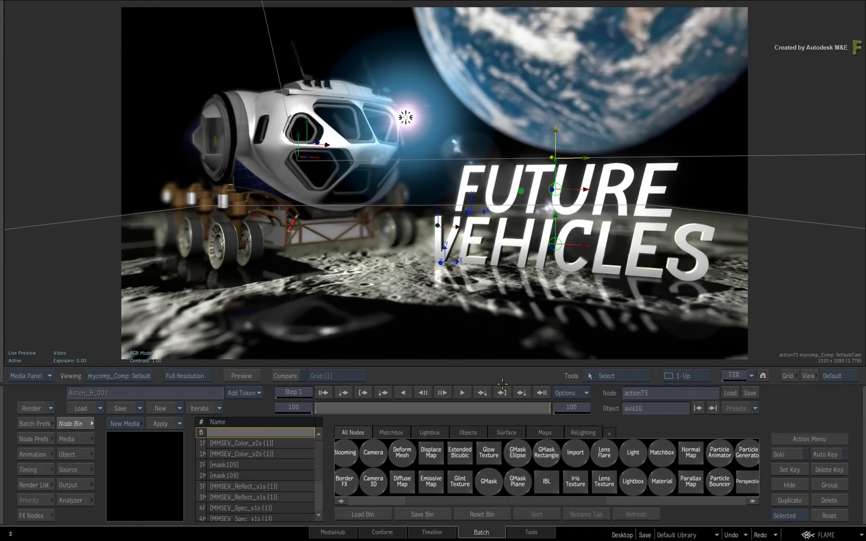
Switch the viewer to Preview and scrub through the frames to judge the composite without scene icons.
drag(543, 410, 592, 402)
click(234, 379)
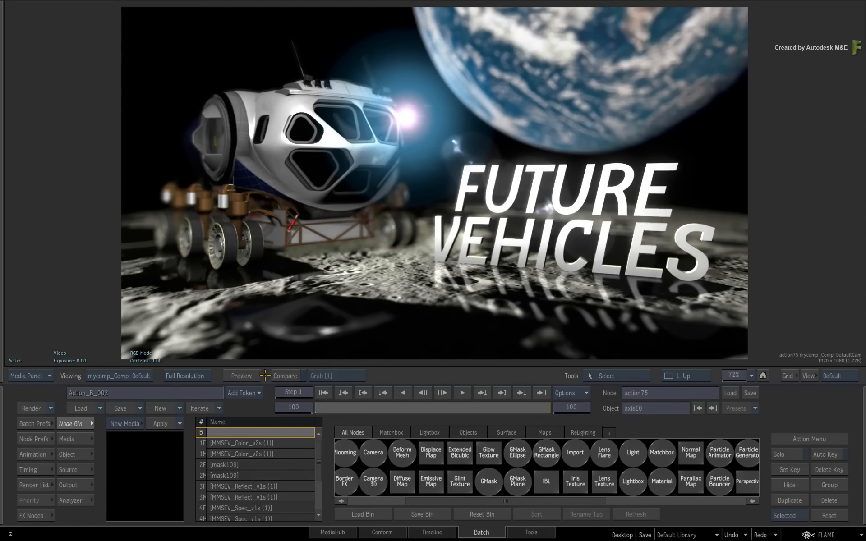
mouse_move(531, 407)
mouse_down()
mouse_move(424, 407)
mouse_move(549, 407)
mouse_move(411, 405)
mouse_move(554, 400)
mouse_up()
drag(439, 395, 550, 403)
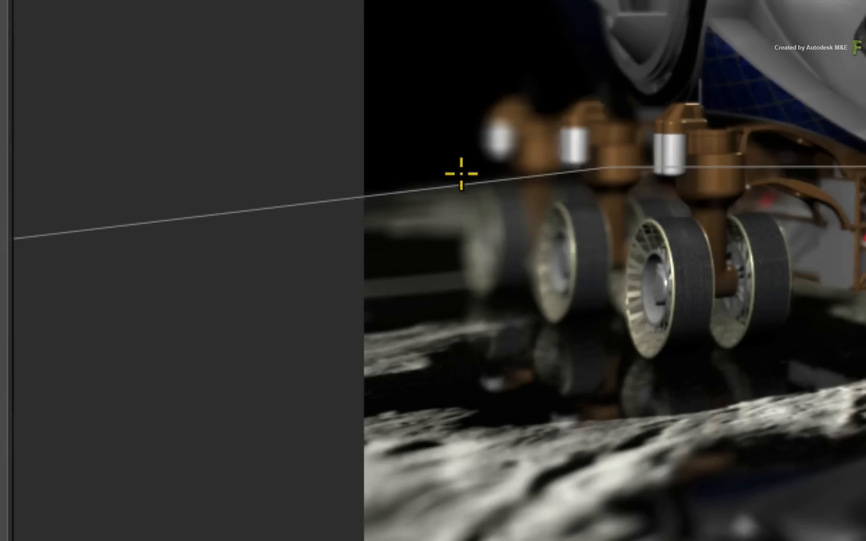
Switch the viewing resolution to Proxy and return it to Full Resolution.
click(155, 212)
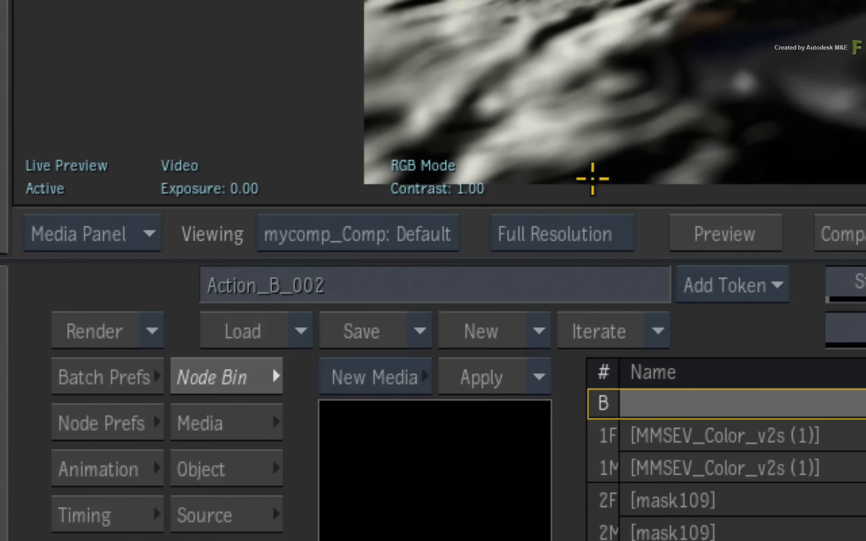
click(205, 374)
click(634, 276)
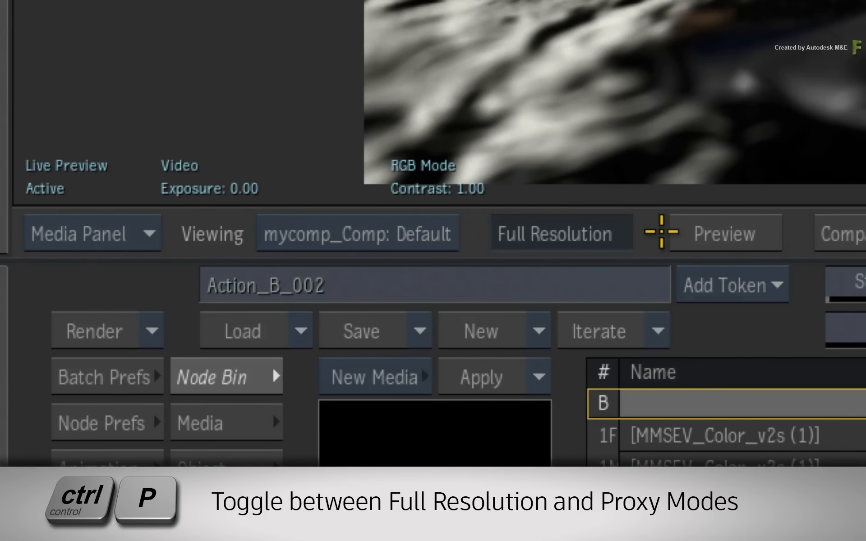
key(ctrl+p)
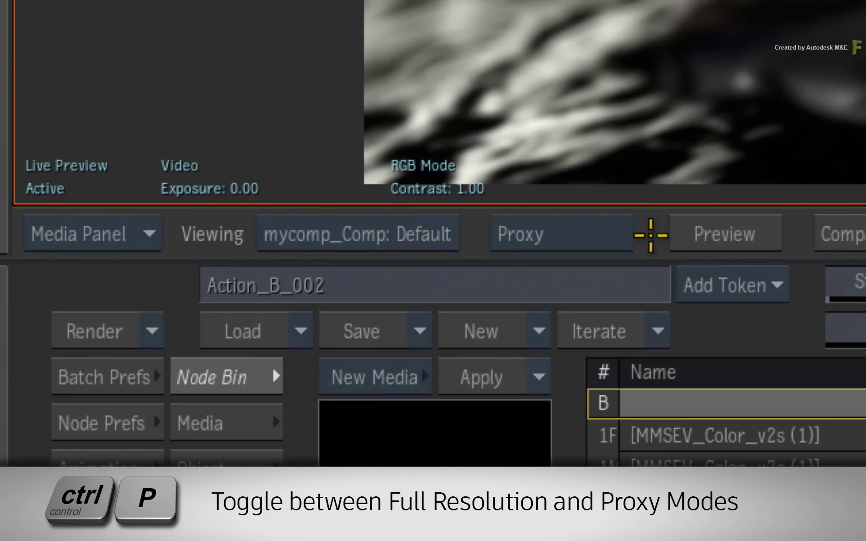
click(609, 234)
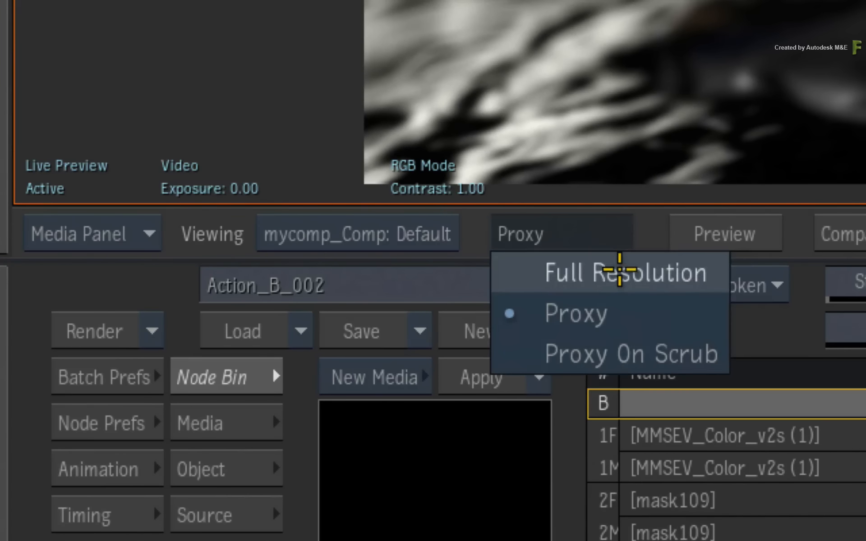
click(616, 273)
key(ctrl+p)
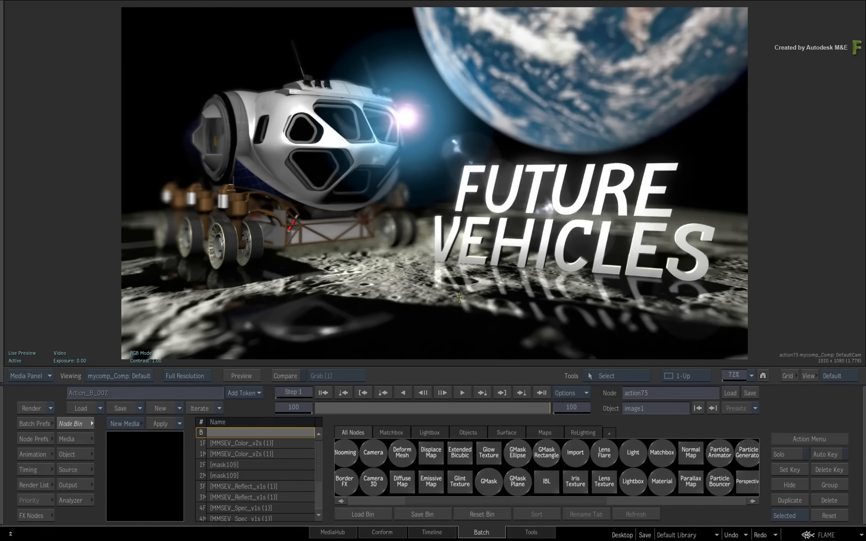
Toggle the viewer repeatedly between the 3D view and Live Preview to compare the two displays.
key(3)
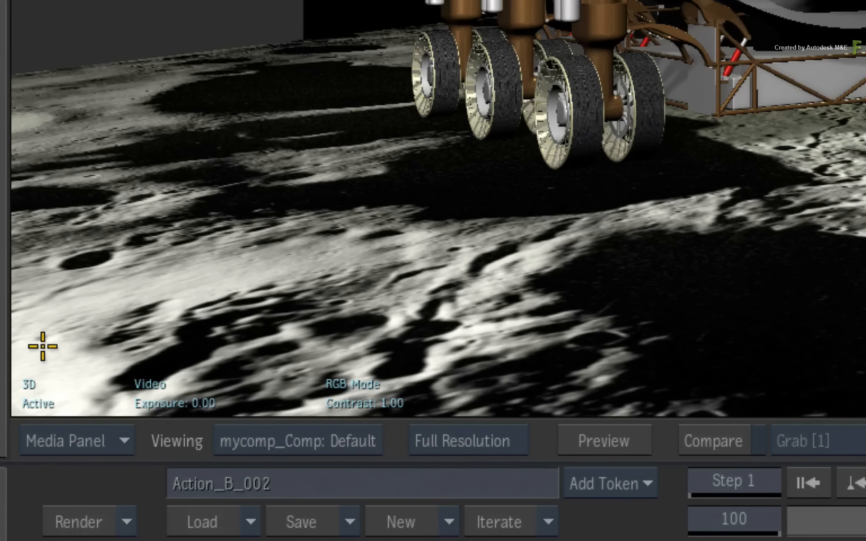
key(F4)
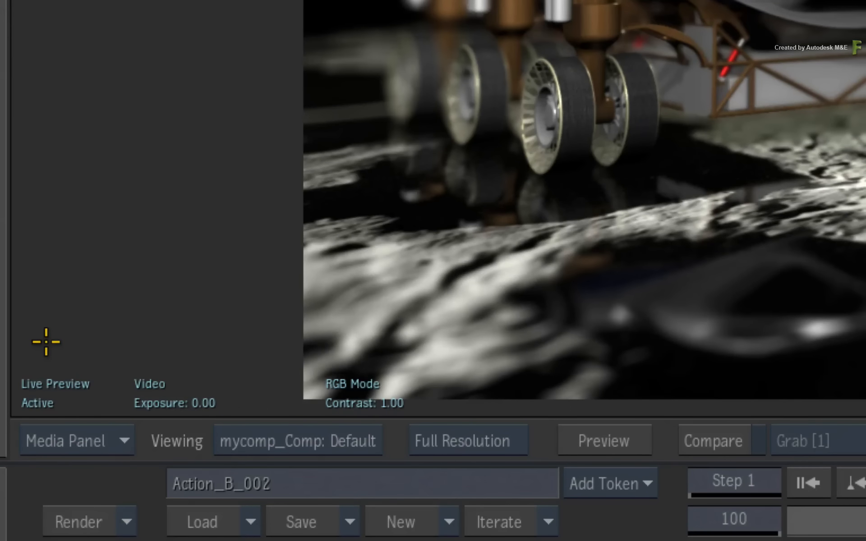
key(F4)
key(F4)
key(F4)
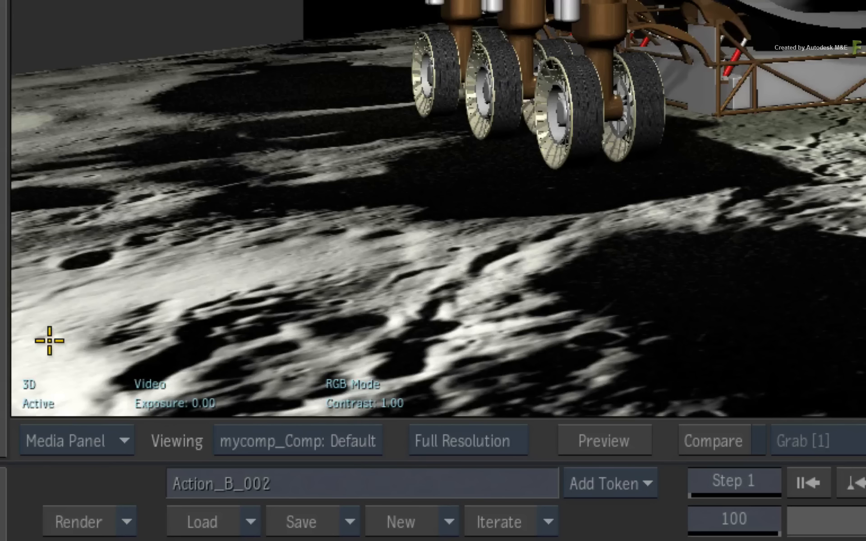
key(F4)
key(F4)
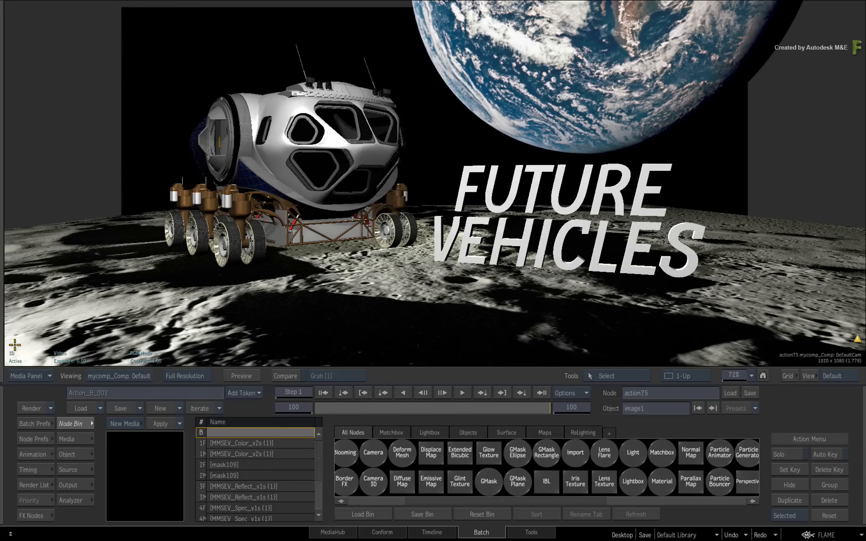
Examine the rover wheels and title up close in the 3D view, and fit the scene back in the viewer.
drag(539, 409, 596, 407)
drag(379, 248, 544, 221)
drag(344, 234, 497, 149)
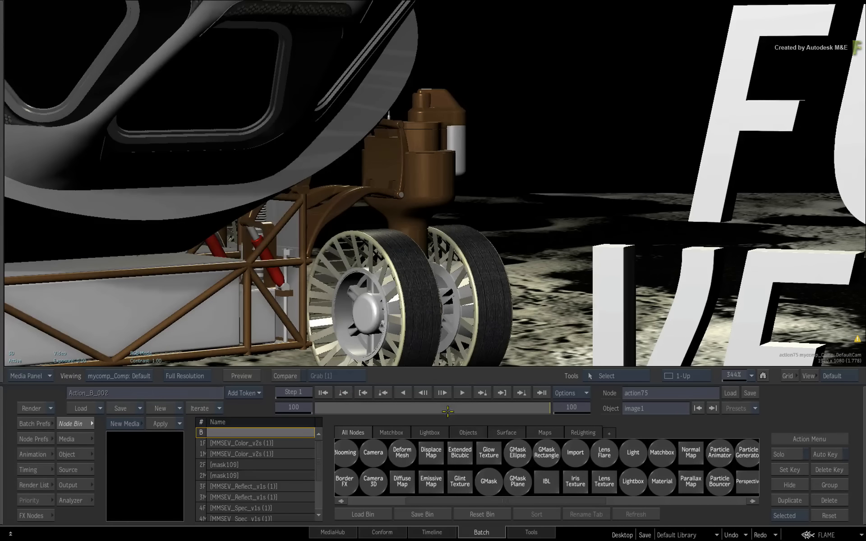
drag(536, 408, 571, 410)
drag(613, 253, 335, 231)
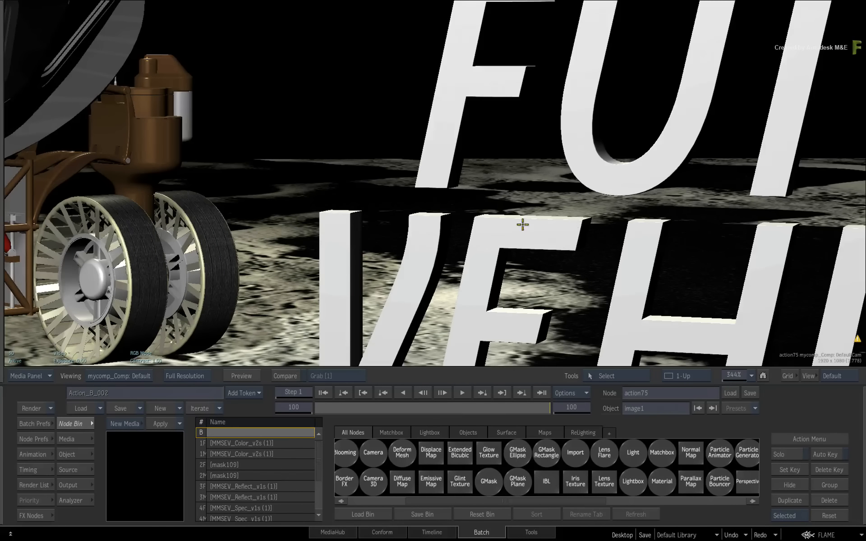
click(746, 376)
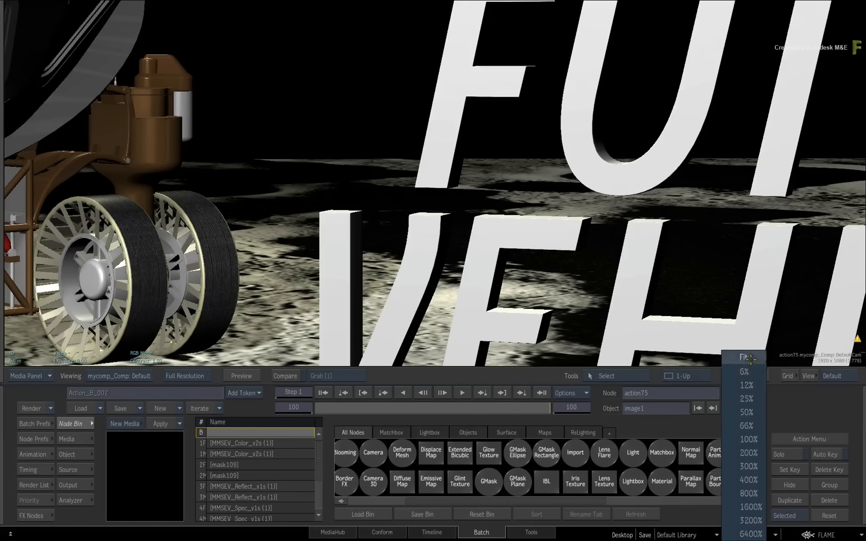
click(741, 351)
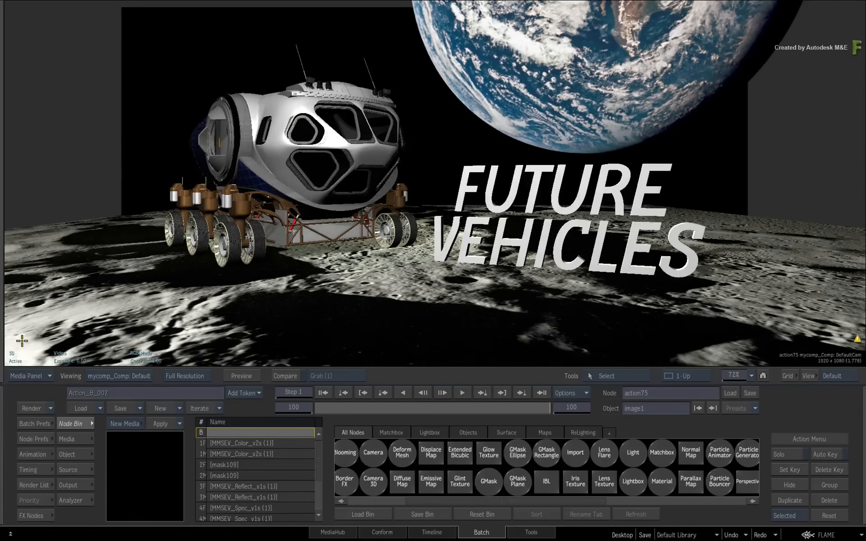
Toggle between the 3D view and Live Preview, and scrub through the animation in Live Preview.
key(F4)
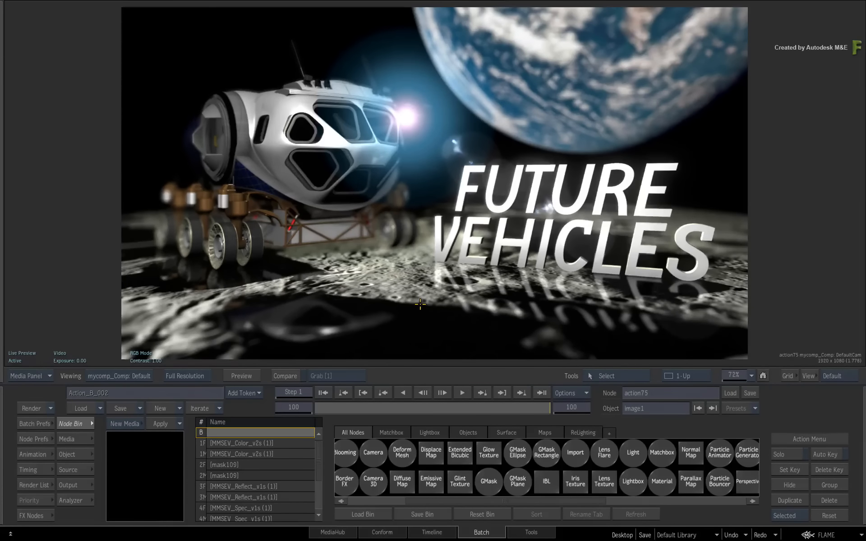
key(F4)
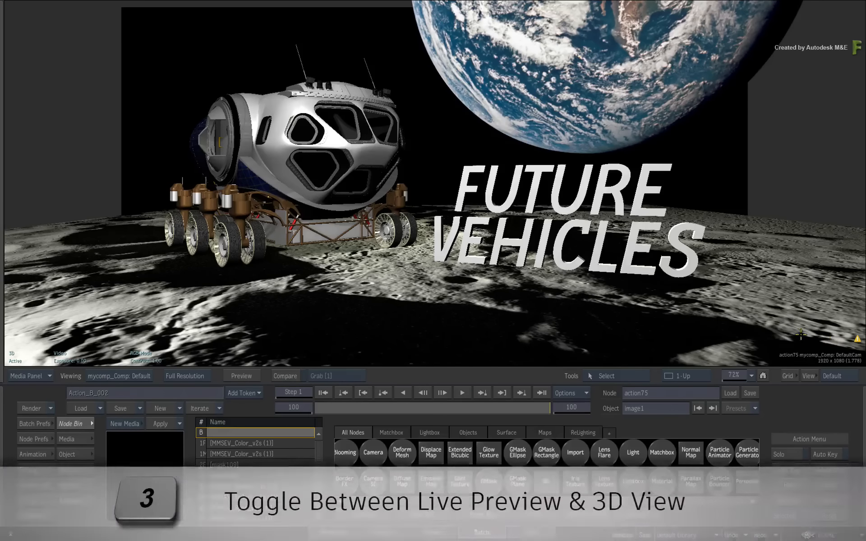
key(3)
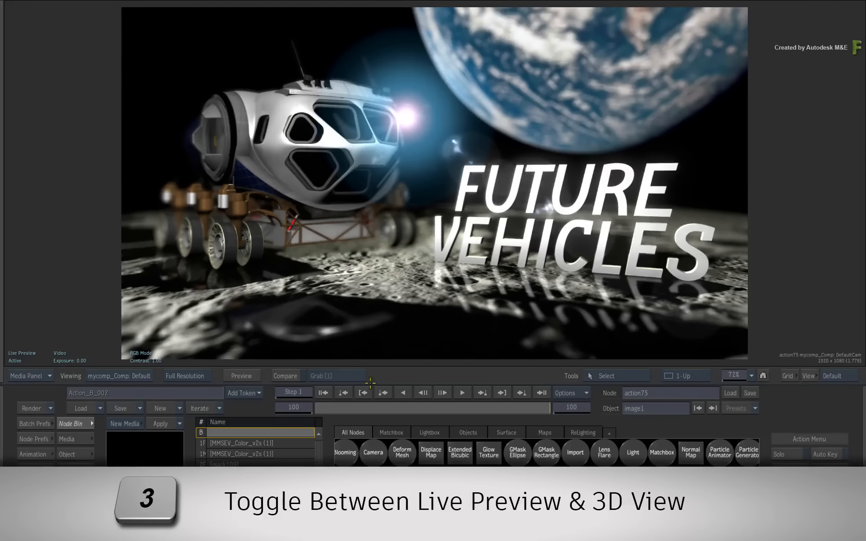
drag(326, 407, 577, 396)
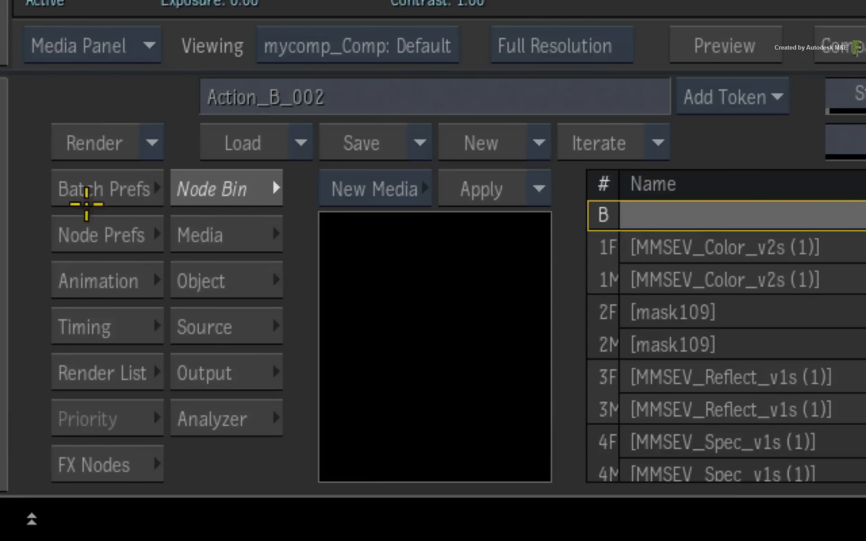
Enable Motion Blur in the Action node preferences at frame 47, with 12 samples and a shutter of 4.05.
click(86, 233)
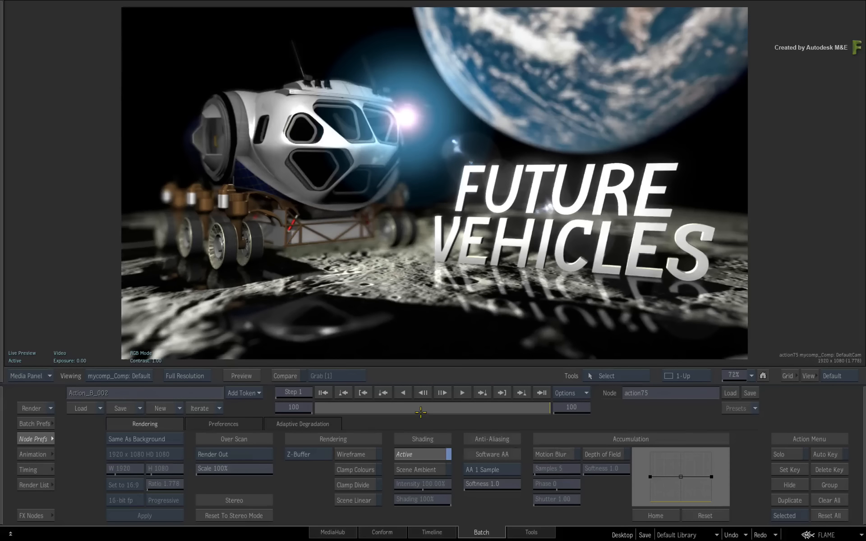
key(shift+m)
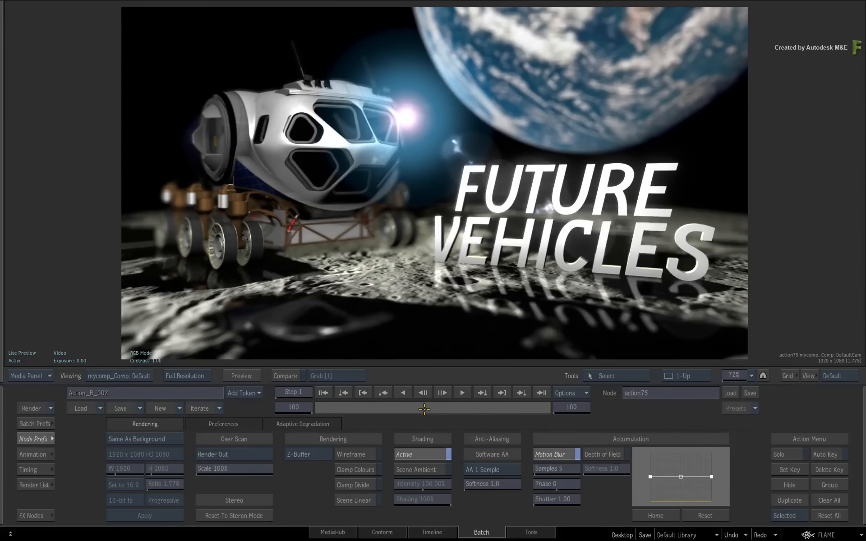
click(423, 409)
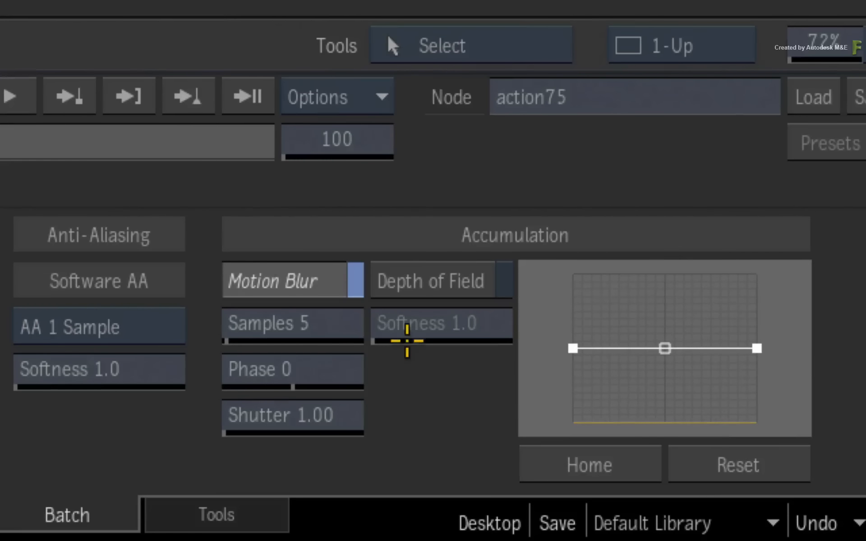
drag(329, 320, 340, 319)
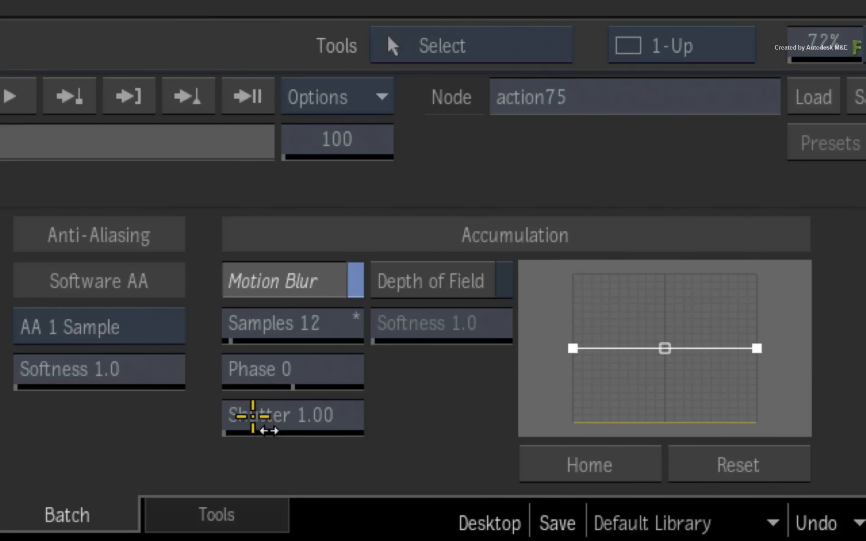
drag(250, 418, 299, 417)
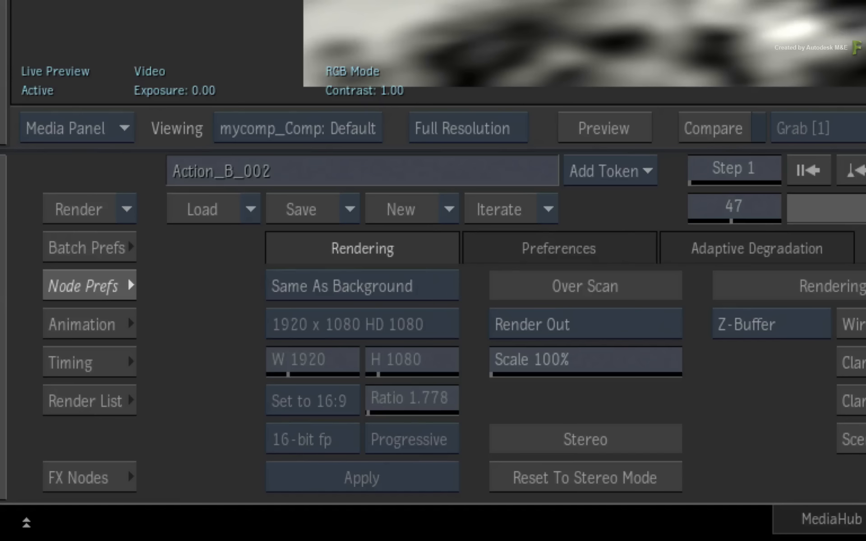
Activate Adaptive Degradation for the Action node, turn Motion Blur off, and return to the node bin.
click(835, 248)
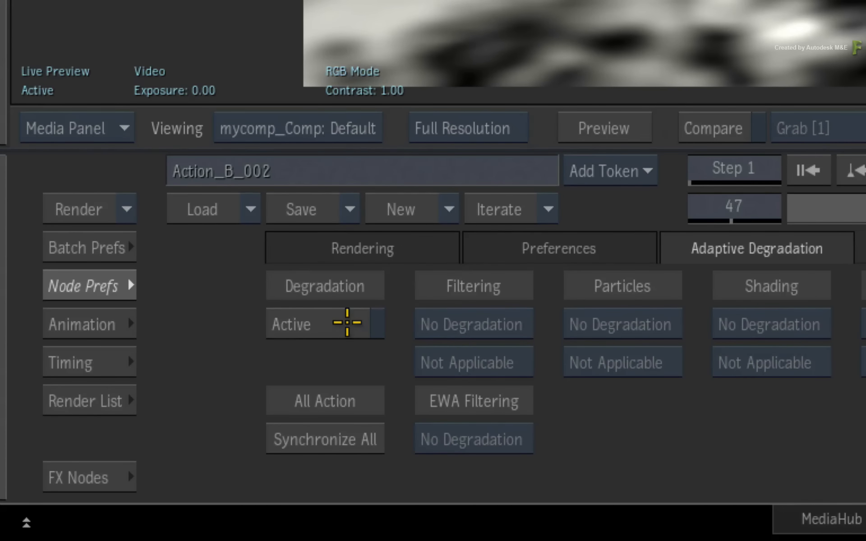
click(332, 324)
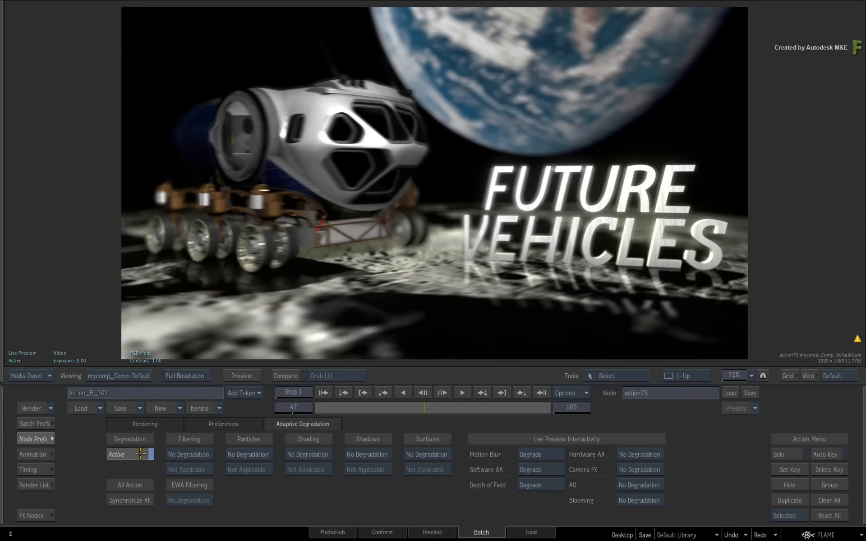
click(165, 427)
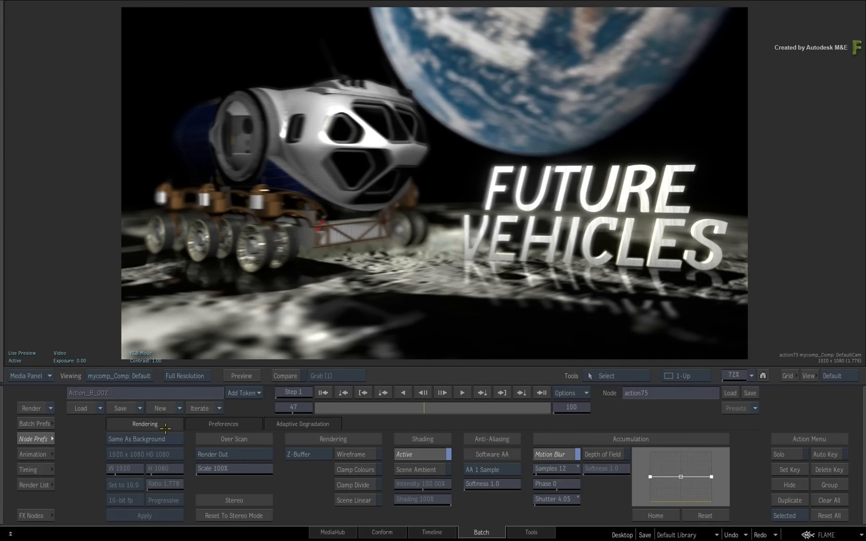
click(548, 455)
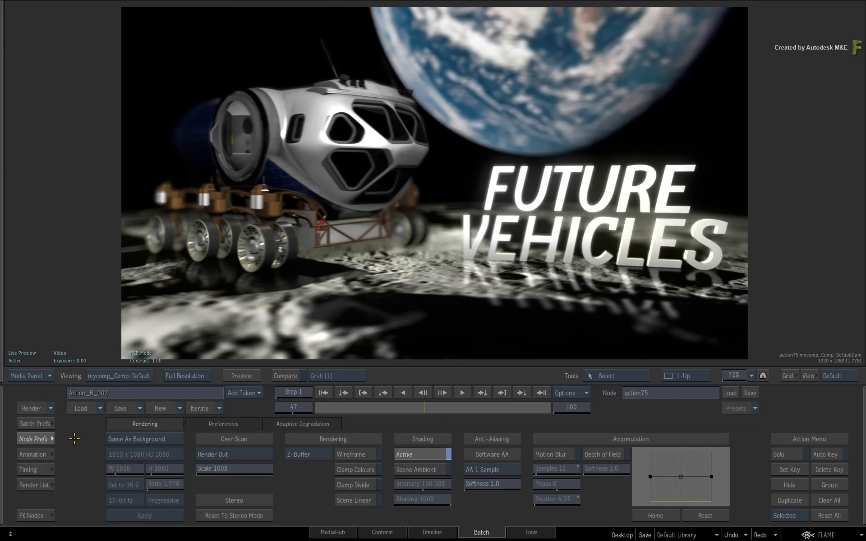
click(35, 439)
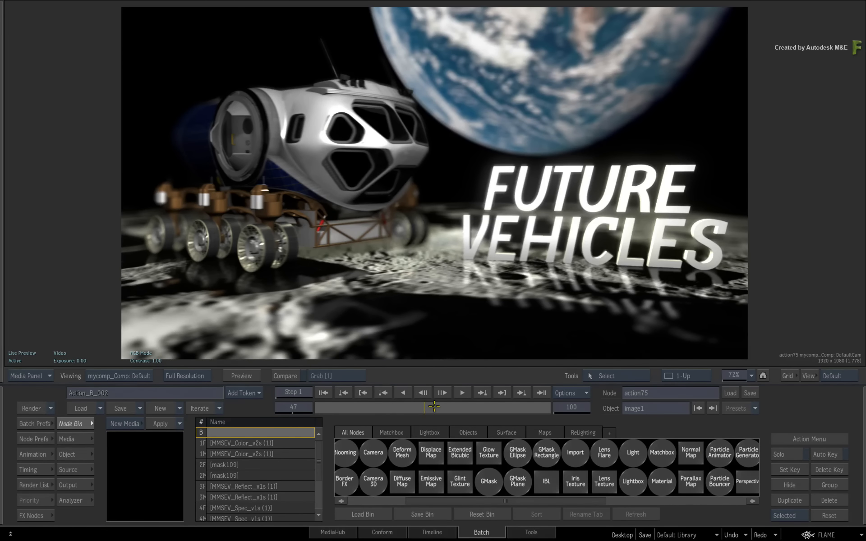
Go to frame 100 and show the scene icons over the composite.
drag(434, 407, 546, 409)
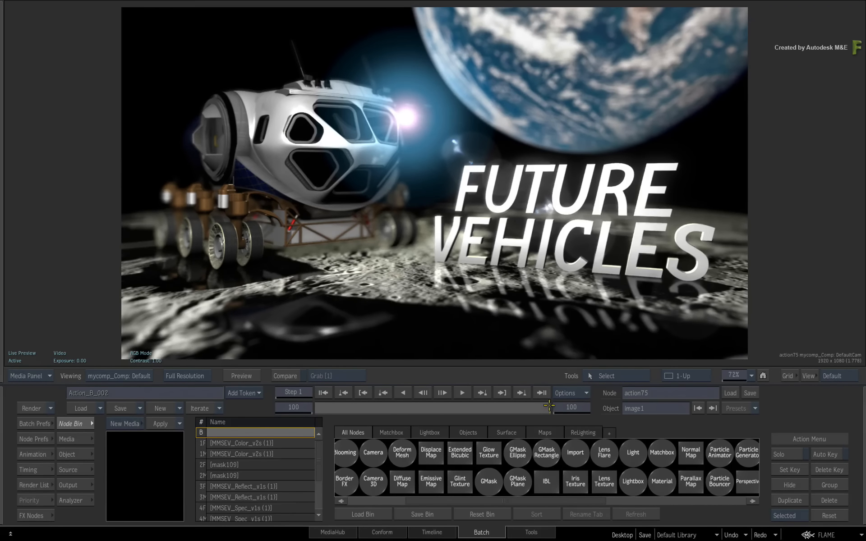
key(ctrl+i)
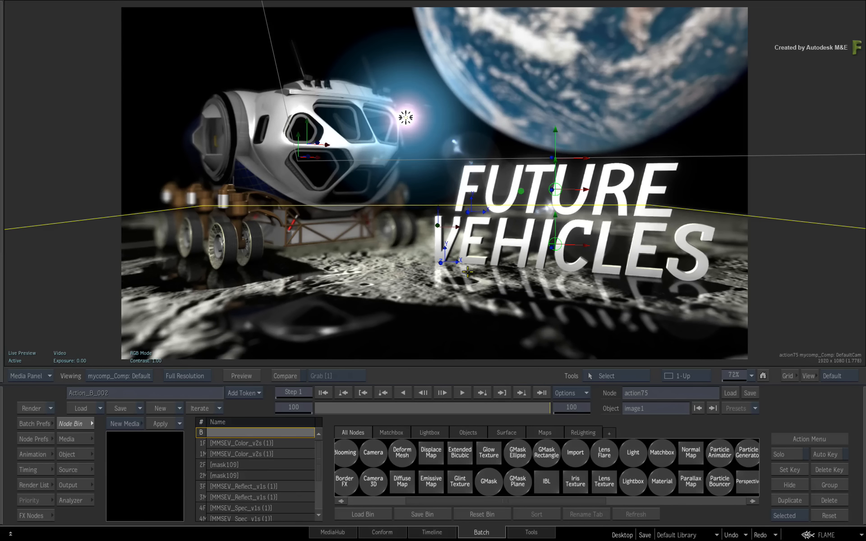
Switch to a two-view layout with the Batch schematic and set the Vignetting111 Matchbox node as a context view.
key(alt+2)
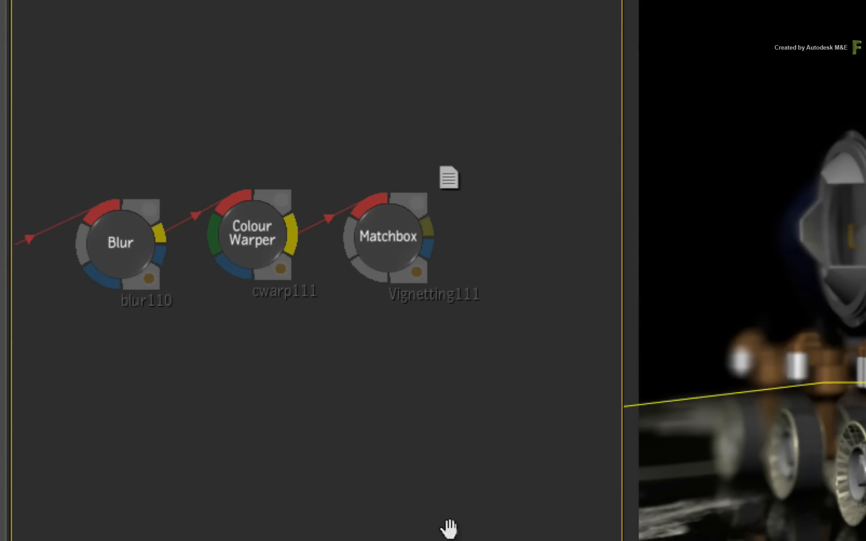
drag(187, 264, 194, 268)
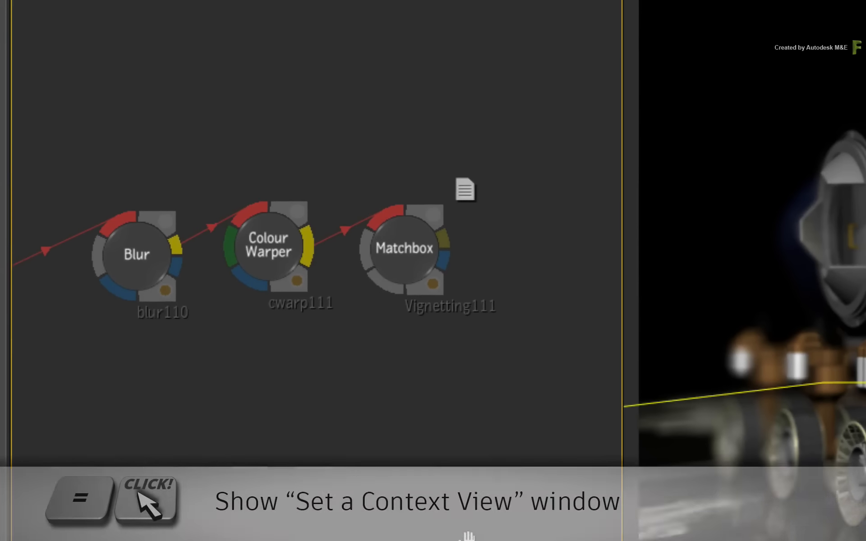
click(409, 266)
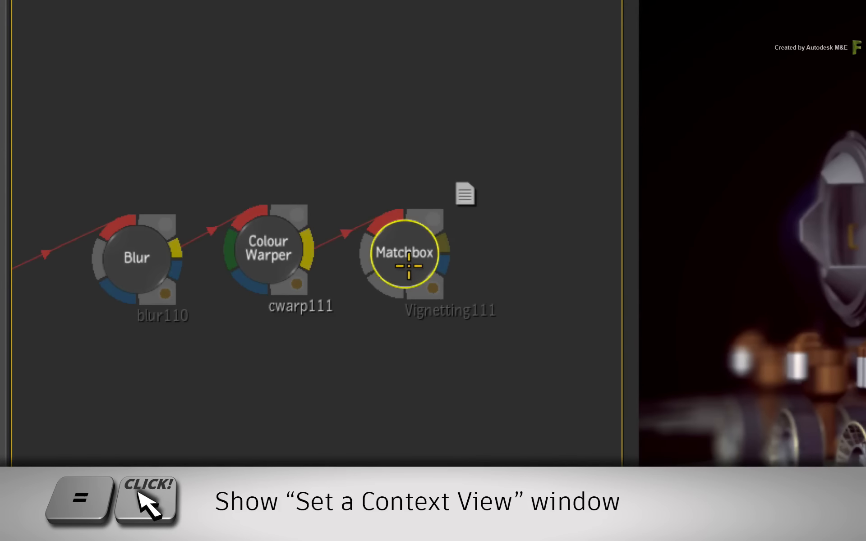
Assign the Vignetting111 Matchbox node to Context 1, show Context 1 in the second view and fit the whole image in it.
key(equal)
click(404, 263)
key(Return)
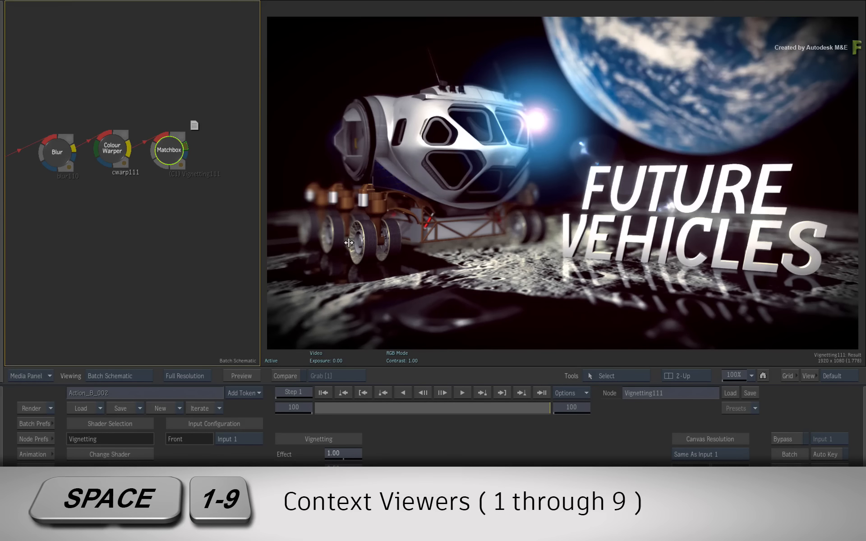
key(space+1)
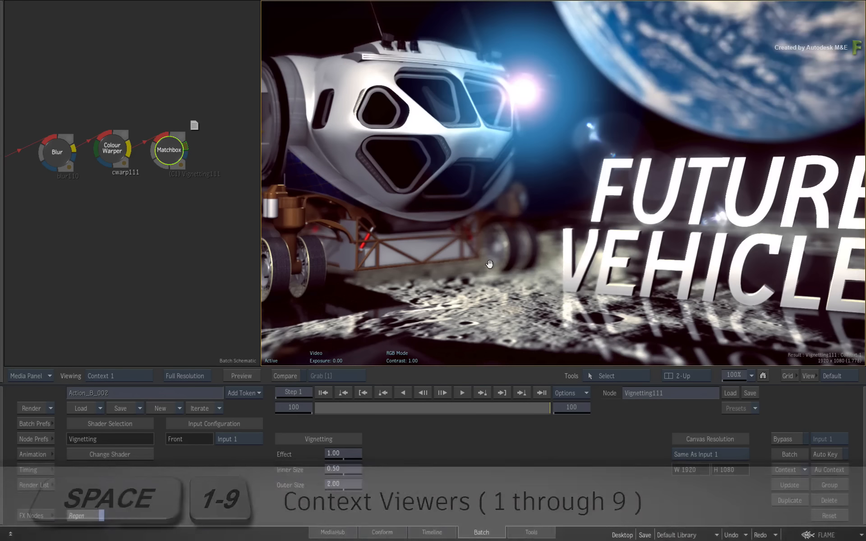
click(751, 375)
click(750, 357)
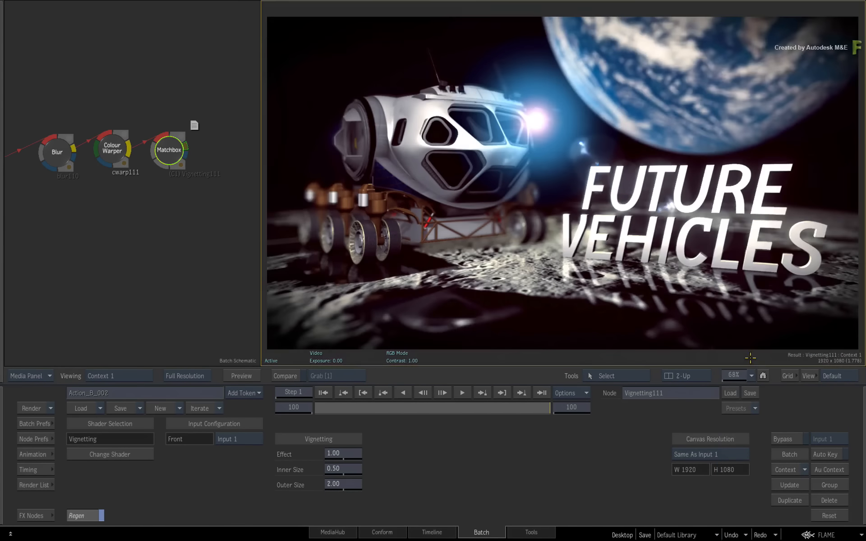
At frame 1, select the Blur node, try moving its blur centre lower in the context view, and undo the move.
drag(98, 237, 201, 238)
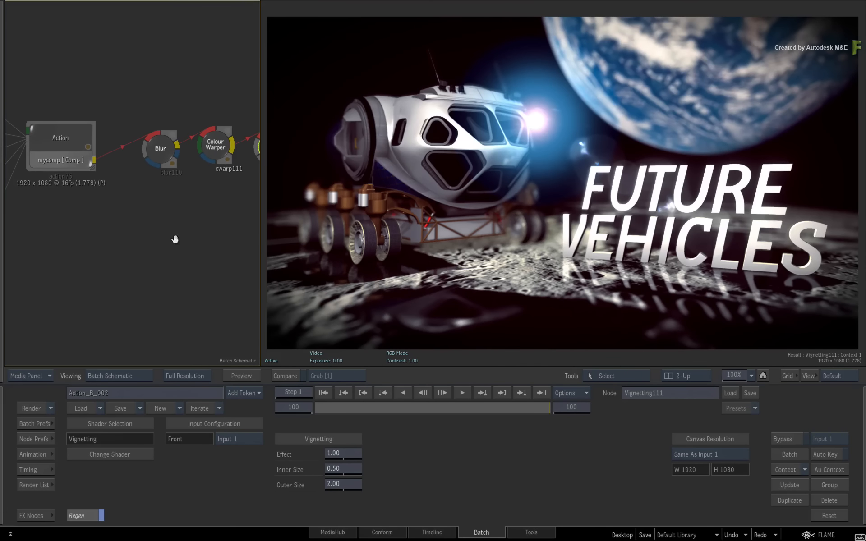
drag(151, 250, 81, 251)
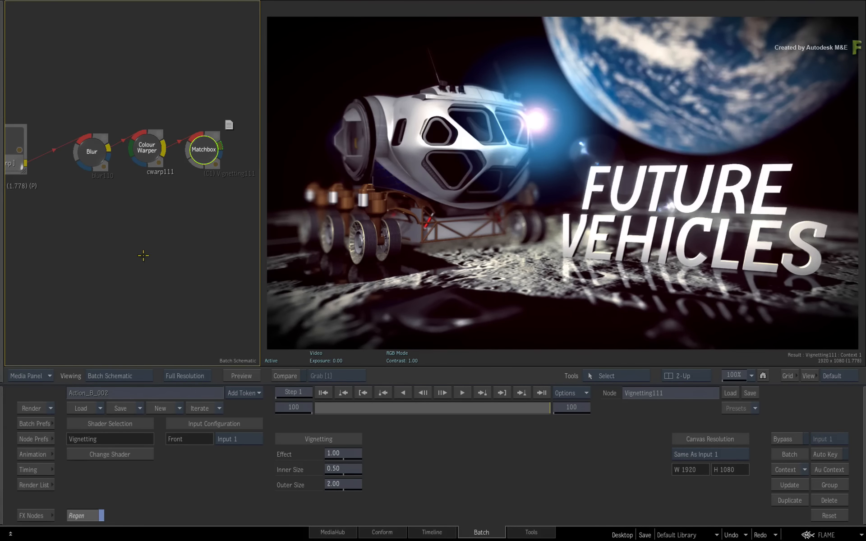
click(323, 392)
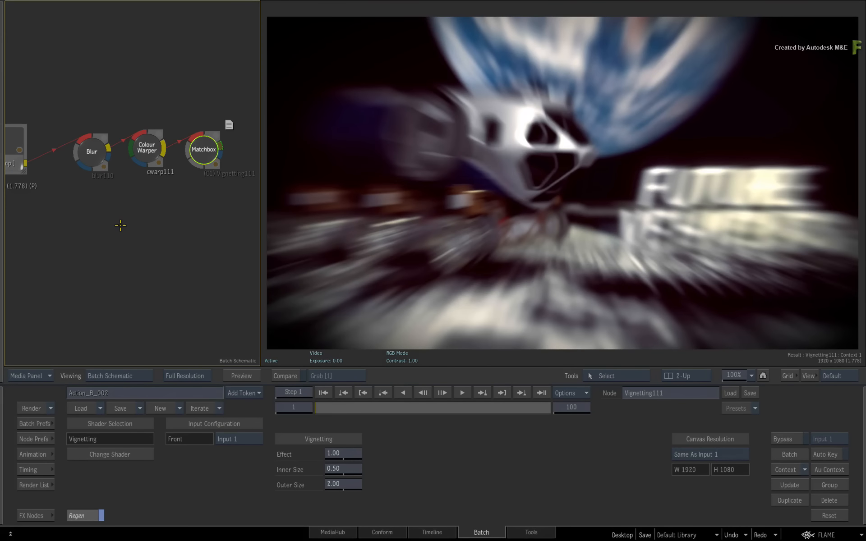
click(93, 153)
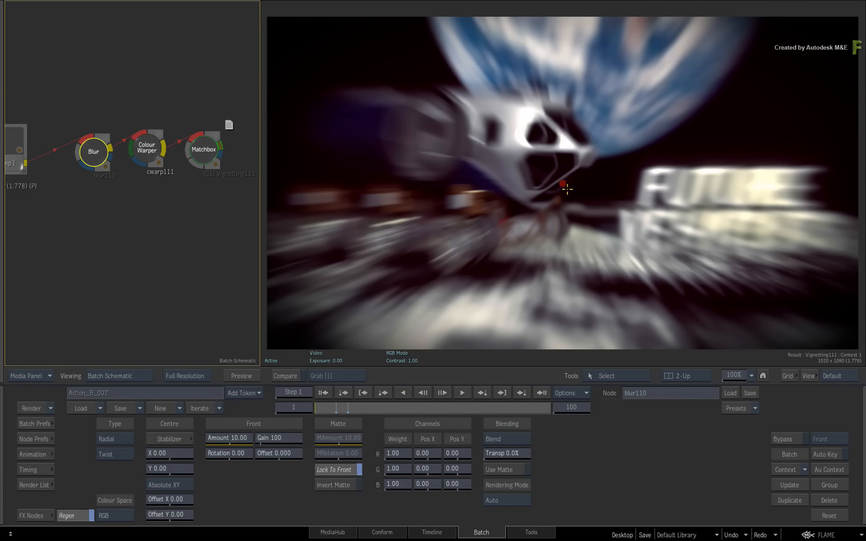
drag(562, 183, 531, 250)
key(ctrl+z)
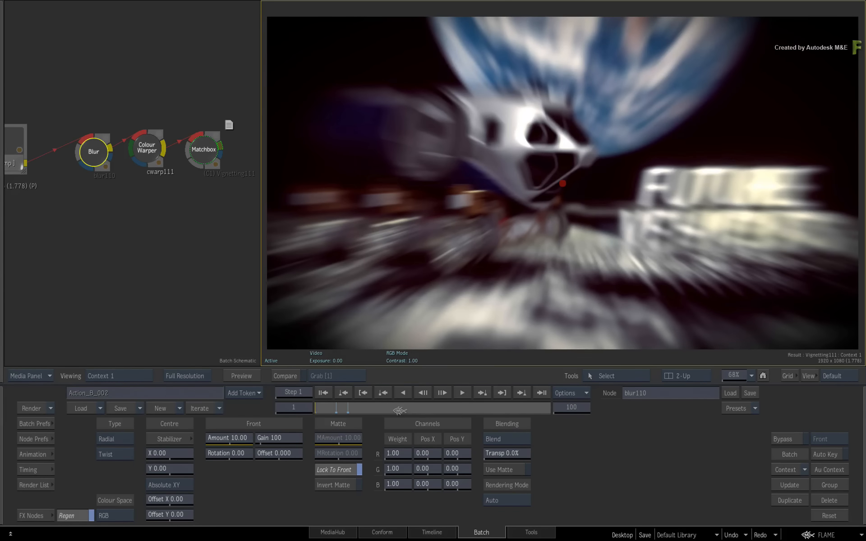
At frame 49, select the Action node and try moving the title's axis10 over the context view.
drag(399, 411, 429, 411)
drag(89, 264, 197, 266)
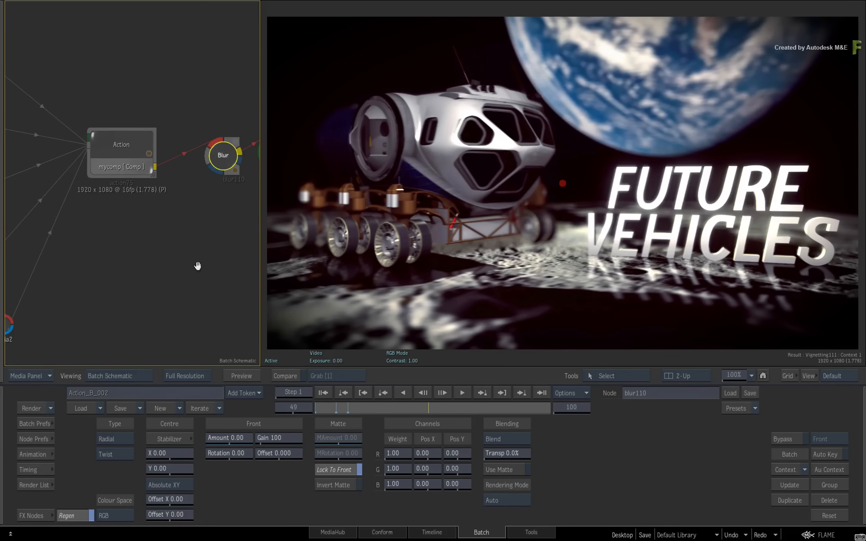
click(123, 137)
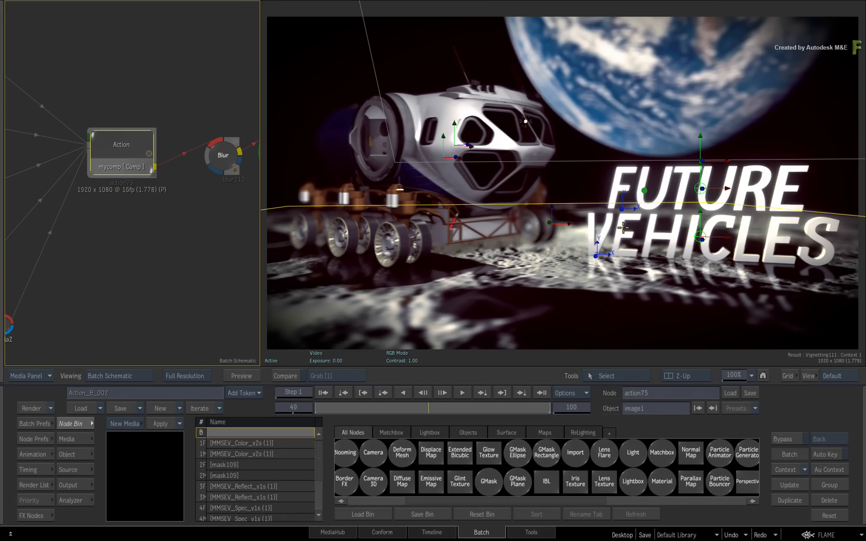
drag(701, 135, 636, 148)
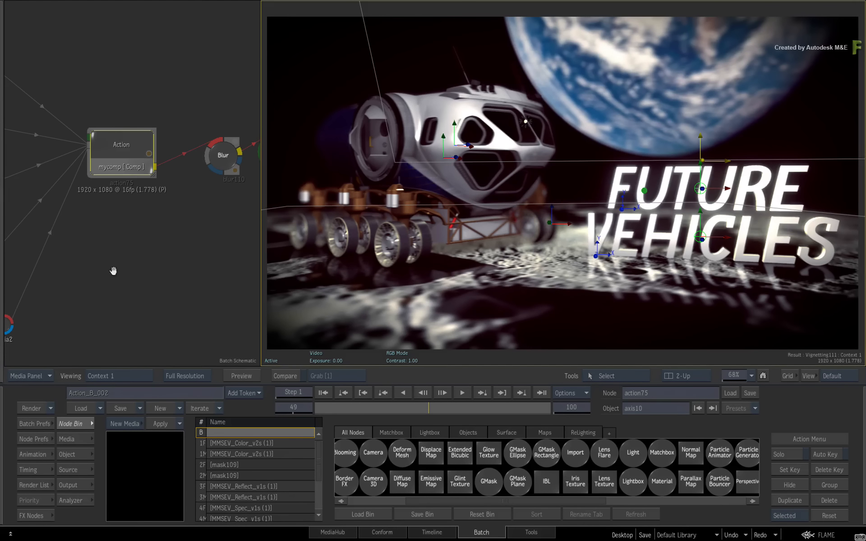
Select the GMask Tracer node on the Earth image, try reshaping gmask1 from its lowest point in the context view, and undo it.
drag(113, 271, 257, 191)
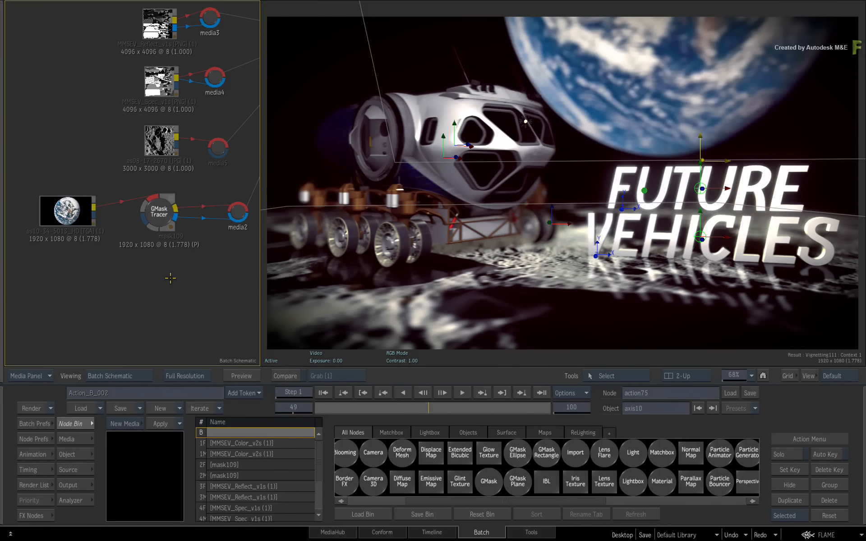
click(165, 219)
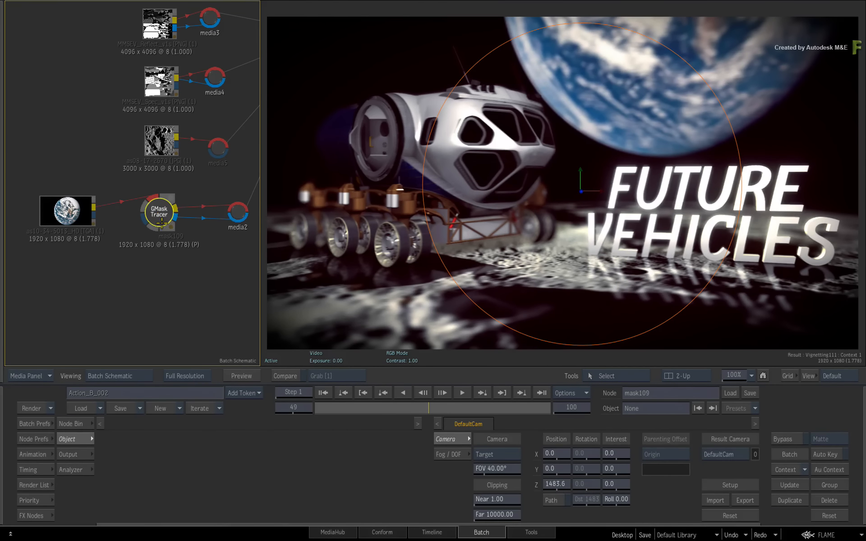
click(512, 38)
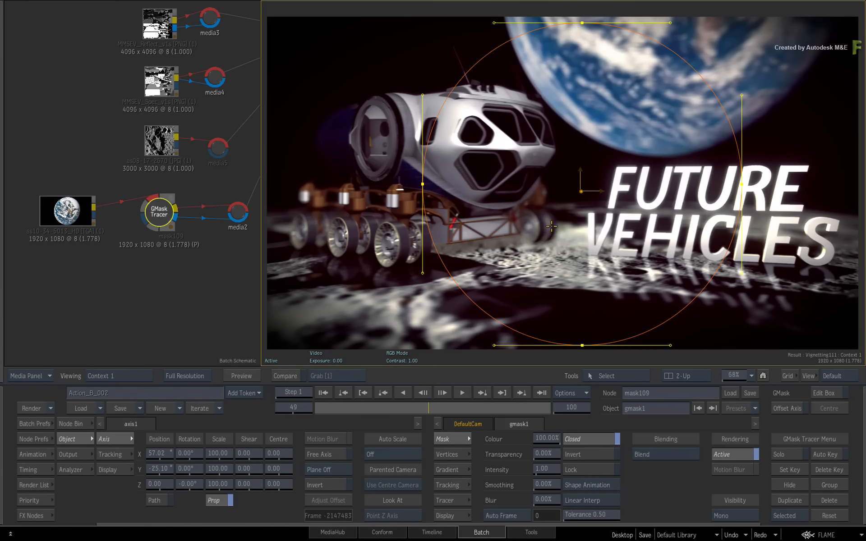
drag(582, 345, 577, 250)
key(ctrl+z)
Select the Action node again and display its mycomp result in a single-view layout.
drag(139, 274, 44, 320)
click(147, 91)
key(F4)
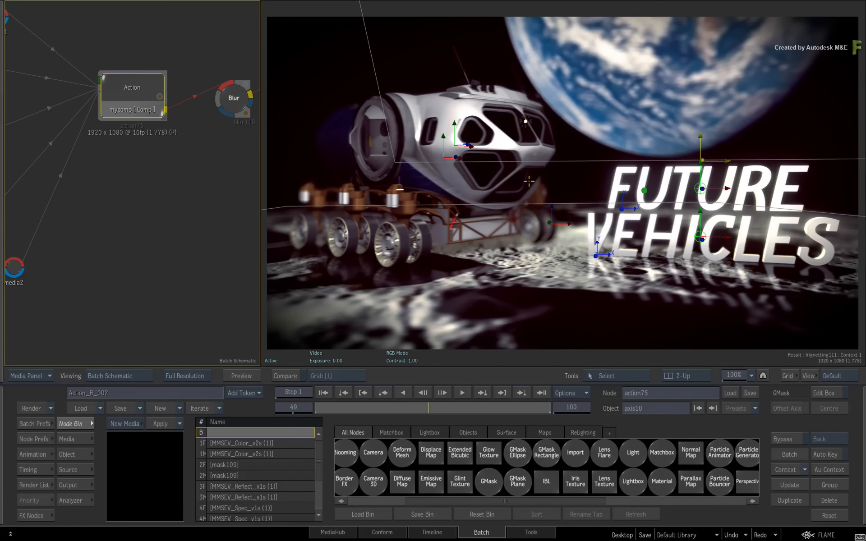
key(alt+1)
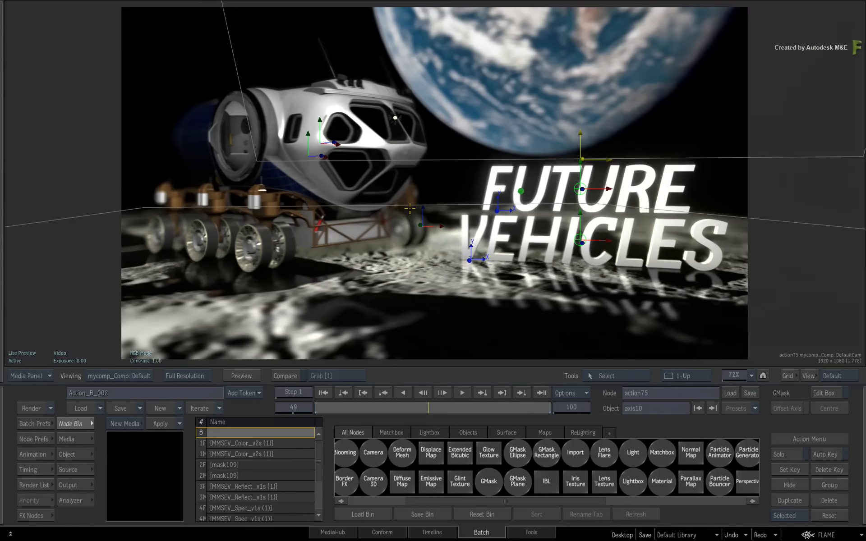
Scrub through the rover animation in the Action result view and stop at frame 100.
drag(430, 408, 555, 408)
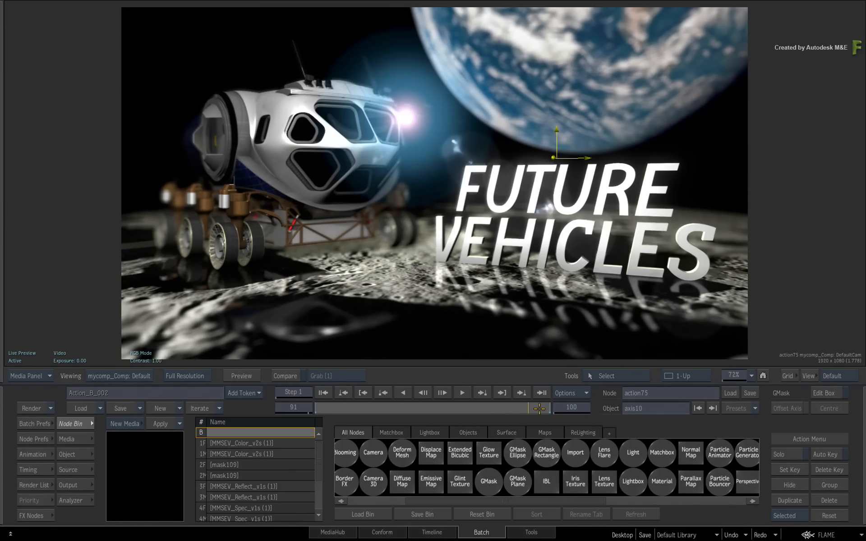
click(359, 394)
drag(315, 407, 569, 406)
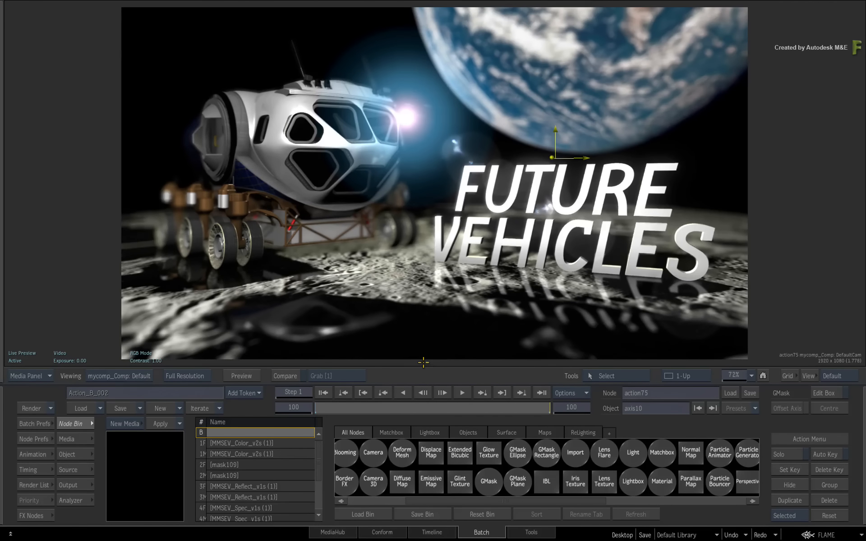